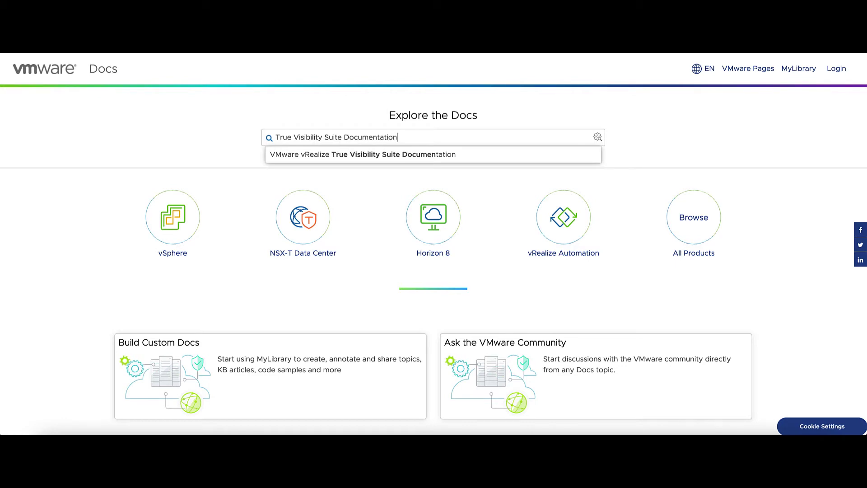
Search the VMware docs for "True Visibility Suite Documentation" and open the Management Pack for Lenovo Compute page
key(Return)
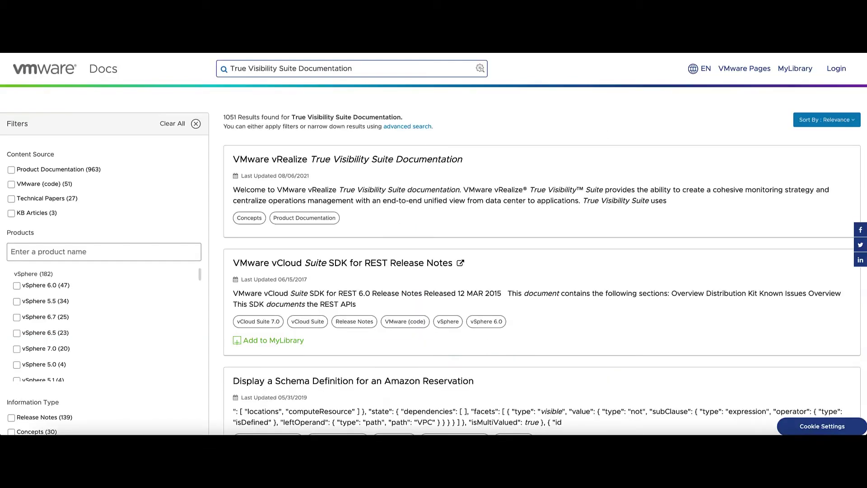
click(277, 161)
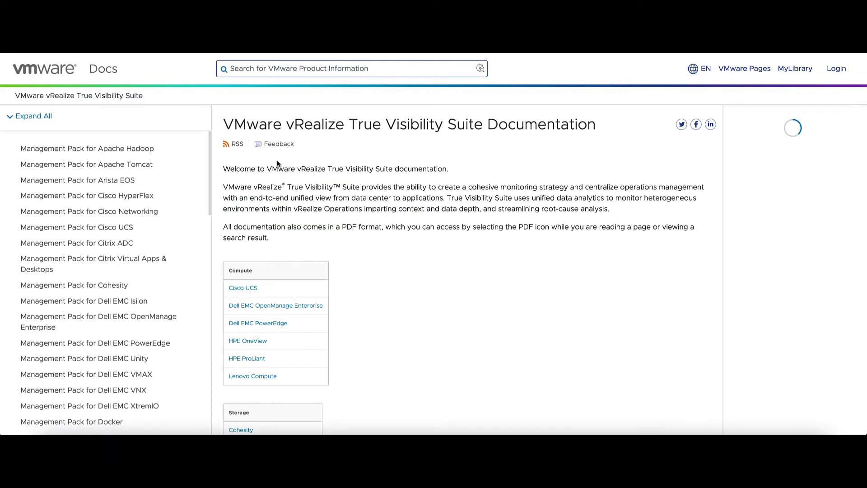
scroll(135, 228, down, 4)
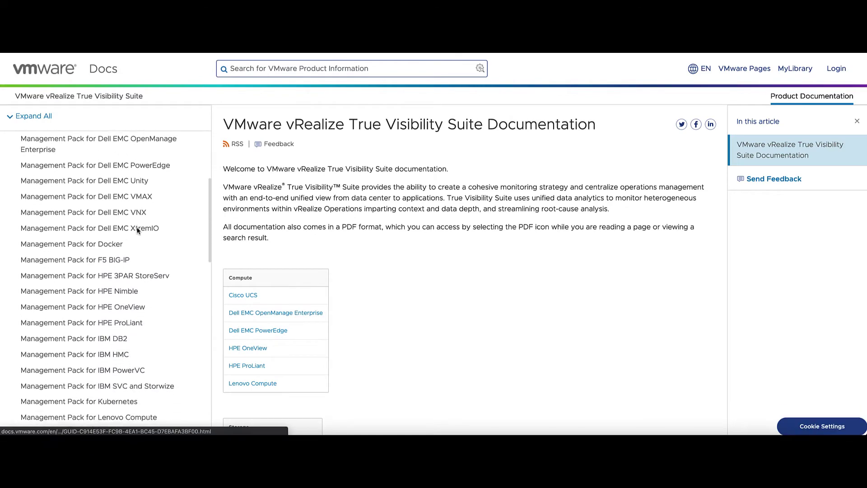
scroll(137, 230, down, 4)
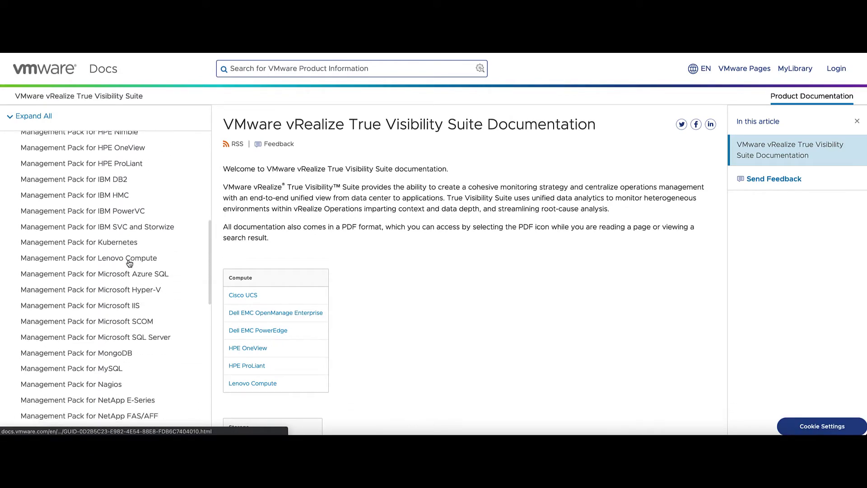
click(129, 260)
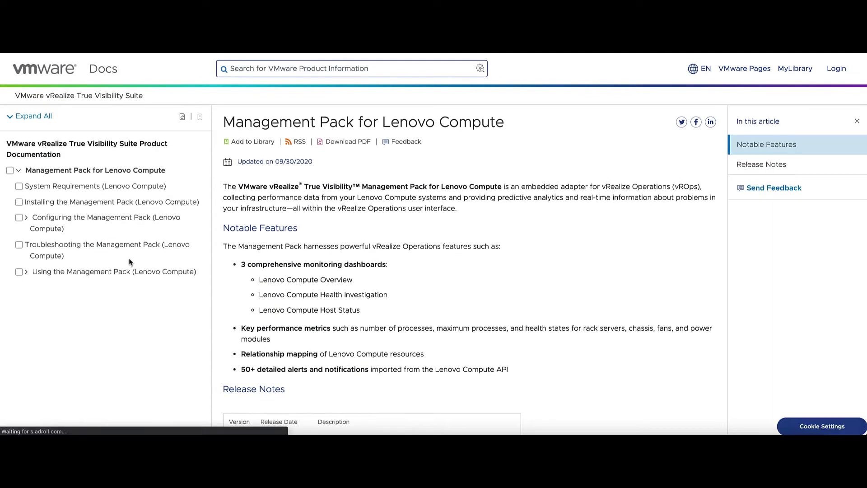
Open the Lenovo Compute system requirements and highlight the least privileged user role LXC-OPERATOR
click(136, 192)
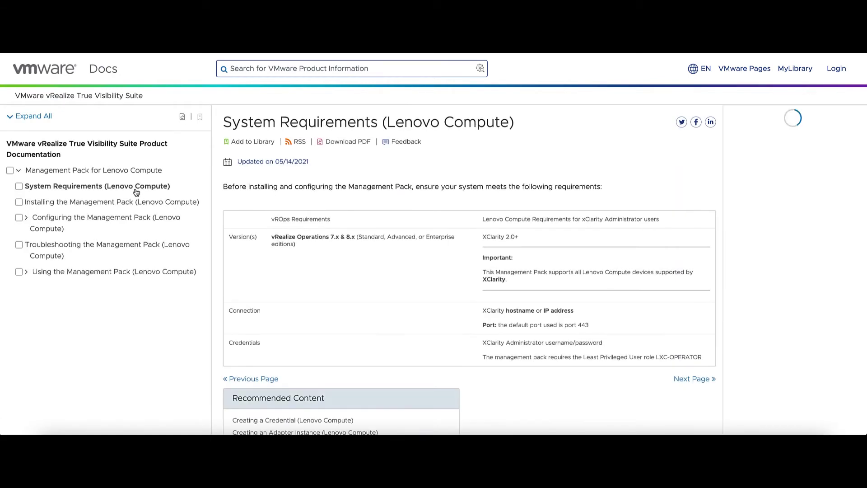
scroll(455, 236, down, 2)
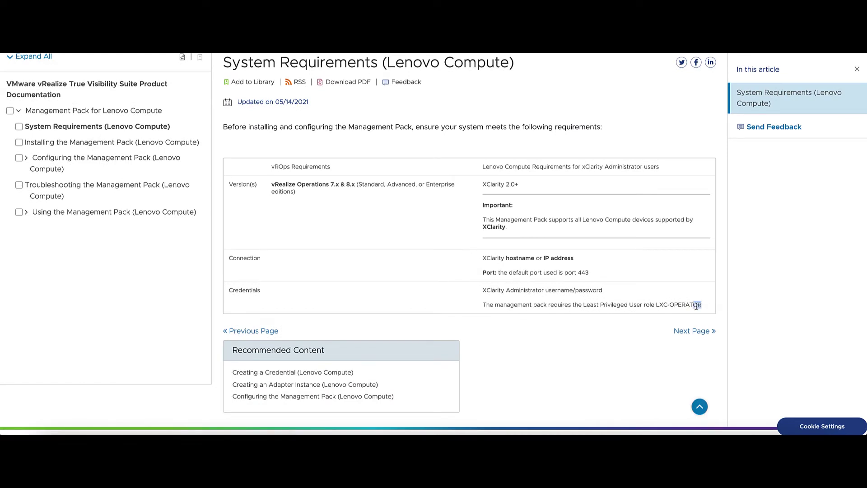
drag(696, 306, 657, 306)
click(663, 292)
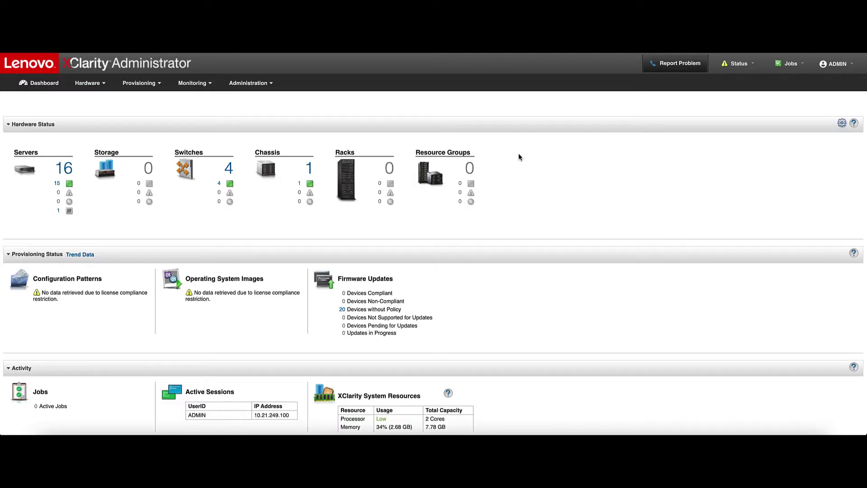
Switch to Lenovo XClarity Administrator and start a new local user in its security settings with the username lenovolpu
click(269, 91)
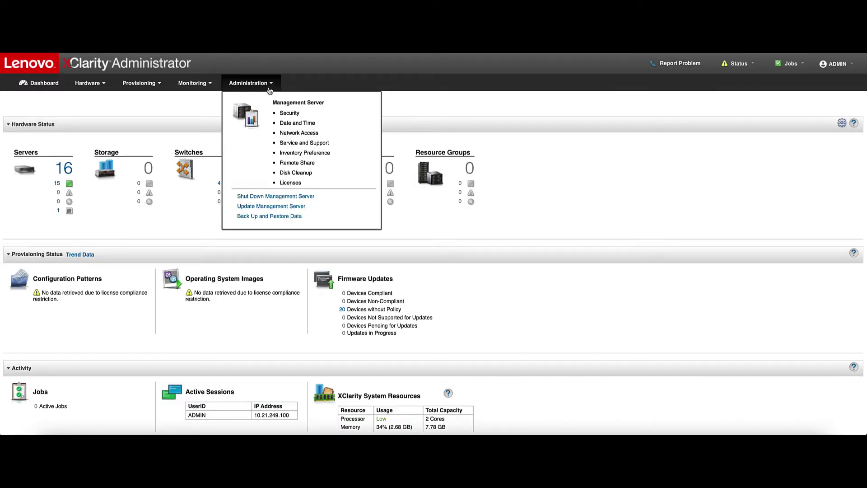
click(298, 115)
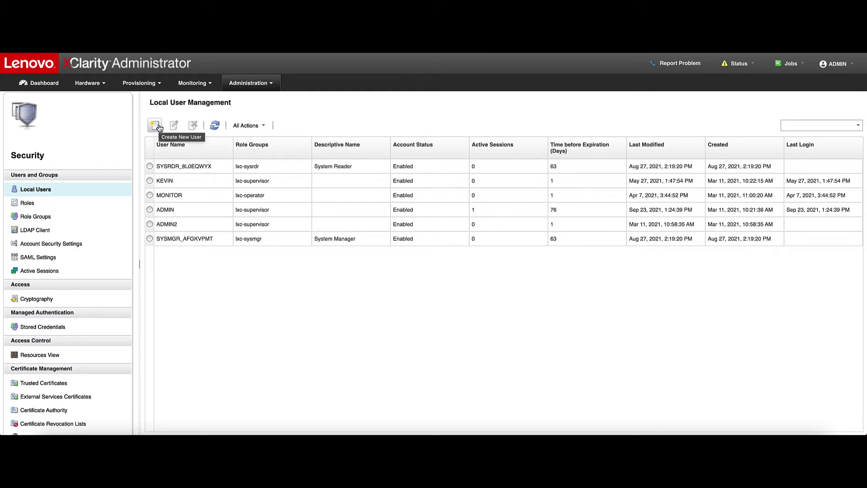
click(159, 128)
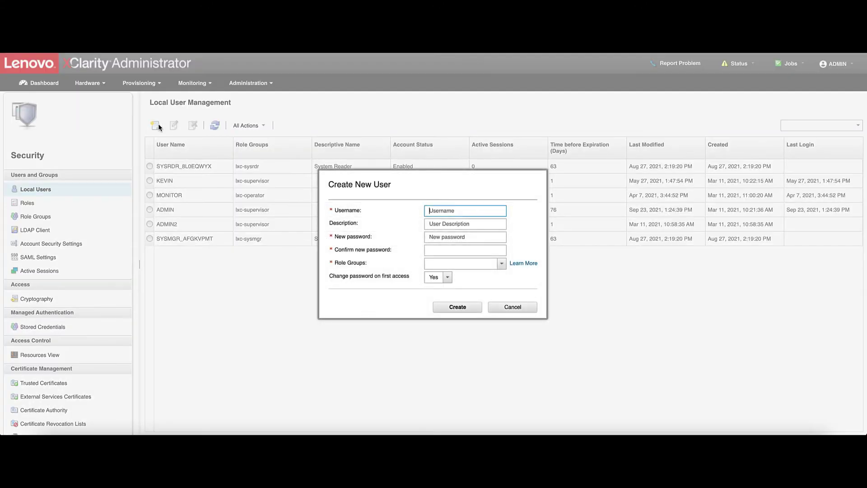
text(lenovolpu)
Enter and confirm the account password for the new lenovolpu user
click(465, 238)
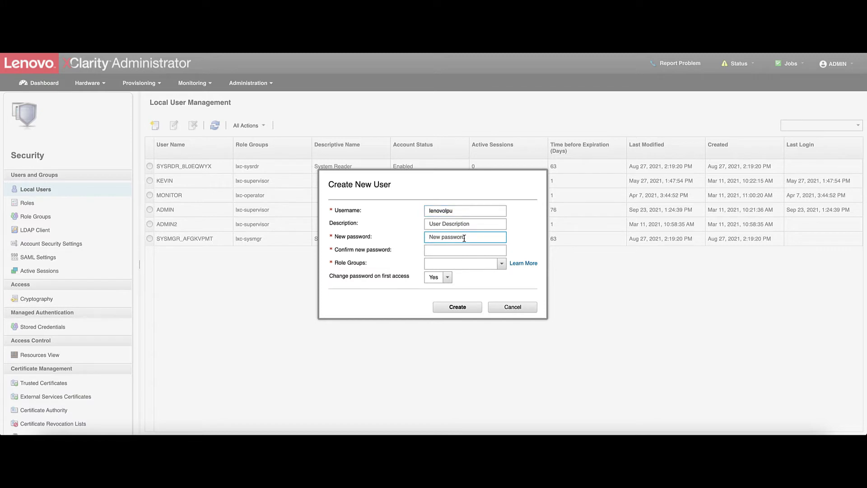
text(********)
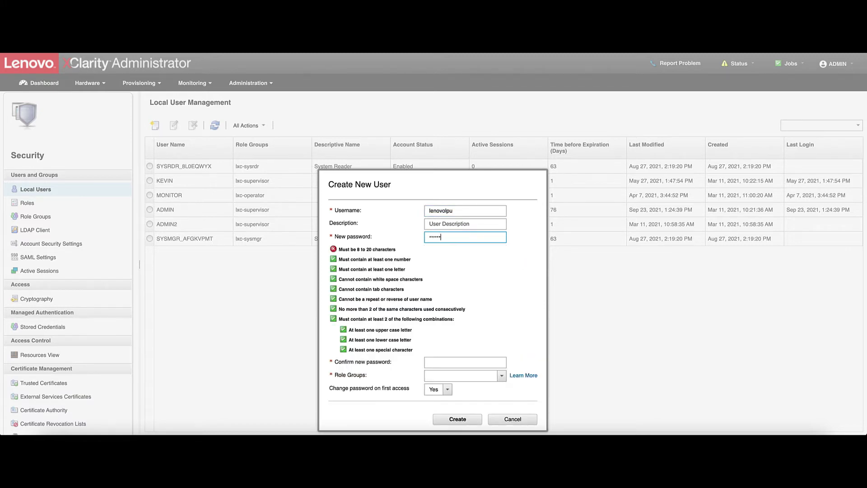
text(*)
key(Tab)
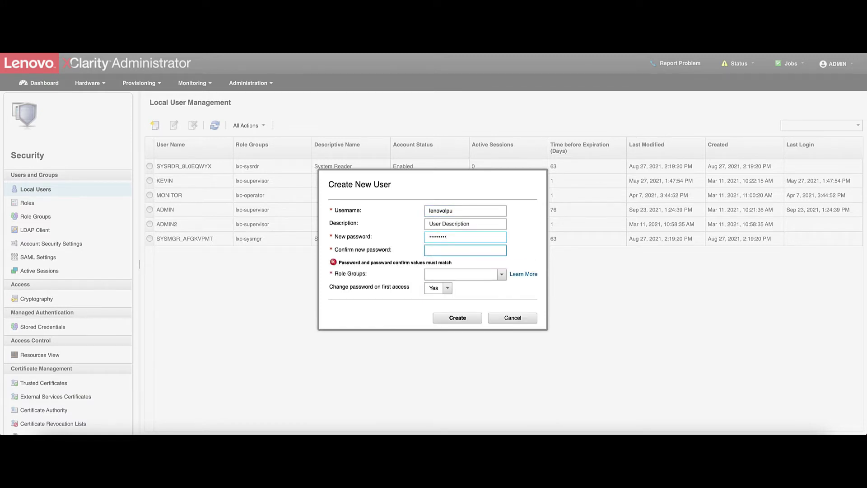
text(*********)
Assign the LXC-OPERATOR role group, set the password change on first access to No, and create the user
click(502, 274)
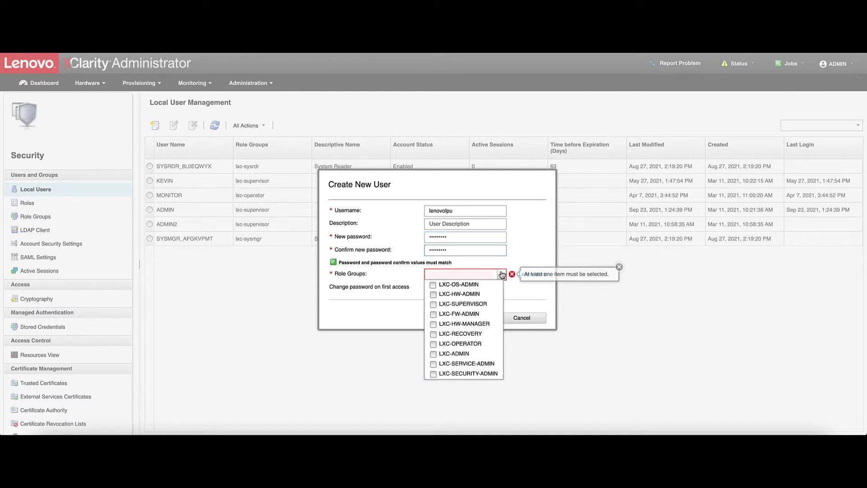
click(470, 346)
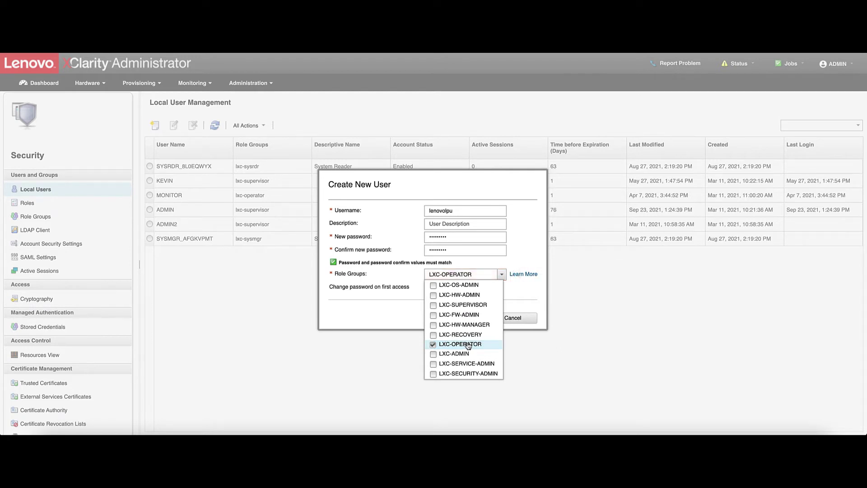
click(523, 299)
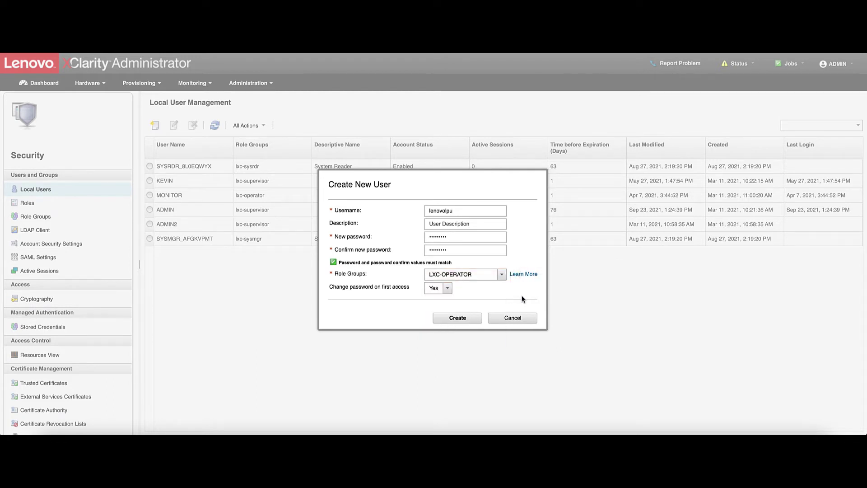
click(448, 288)
click(434, 309)
click(456, 318)
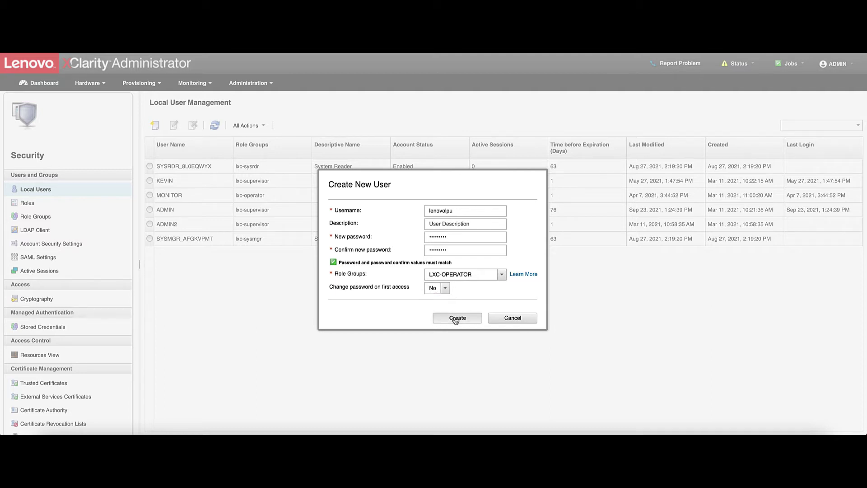
click(456, 318)
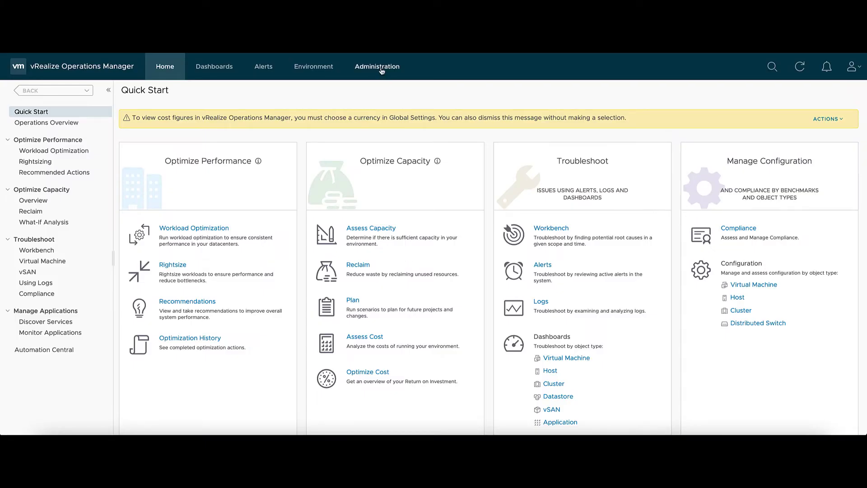
Switch to vRealize Operations Manager and start adding a management pack from the solutions repository
click(382, 71)
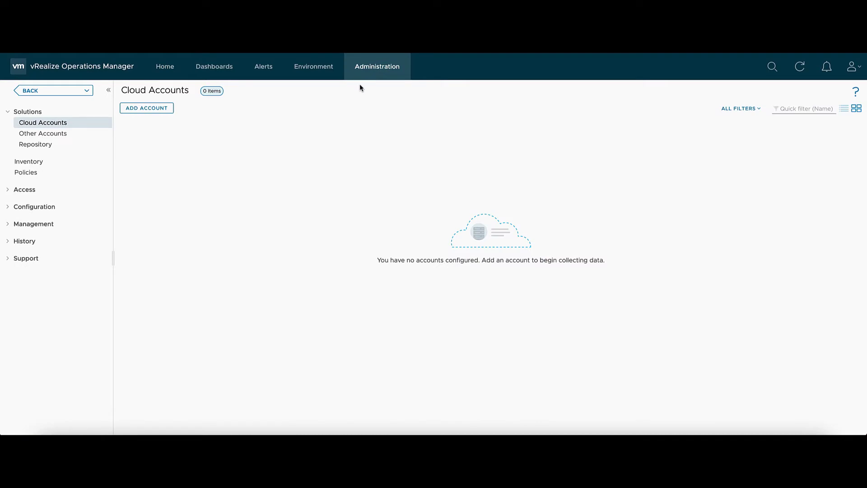
click(61, 147)
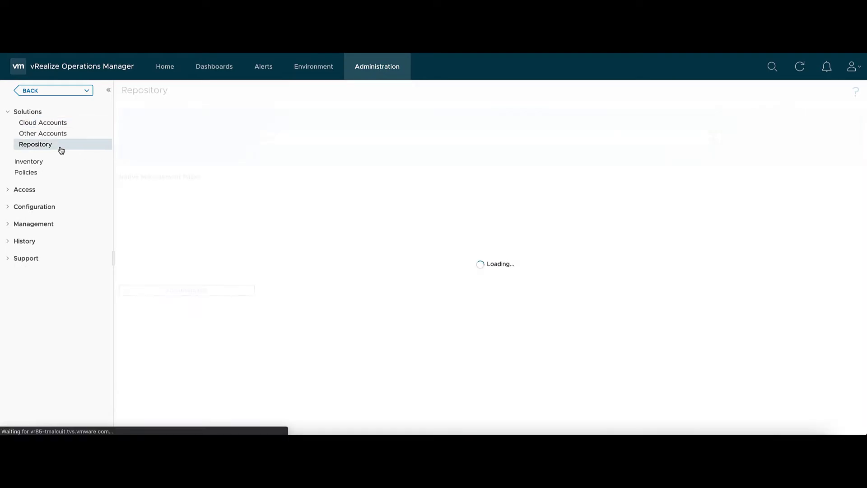
scroll(296, 239, down, 15)
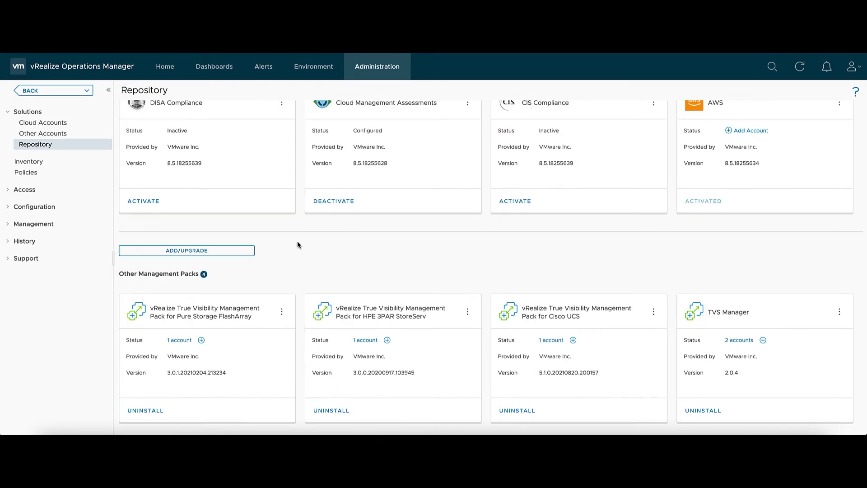
click(241, 252)
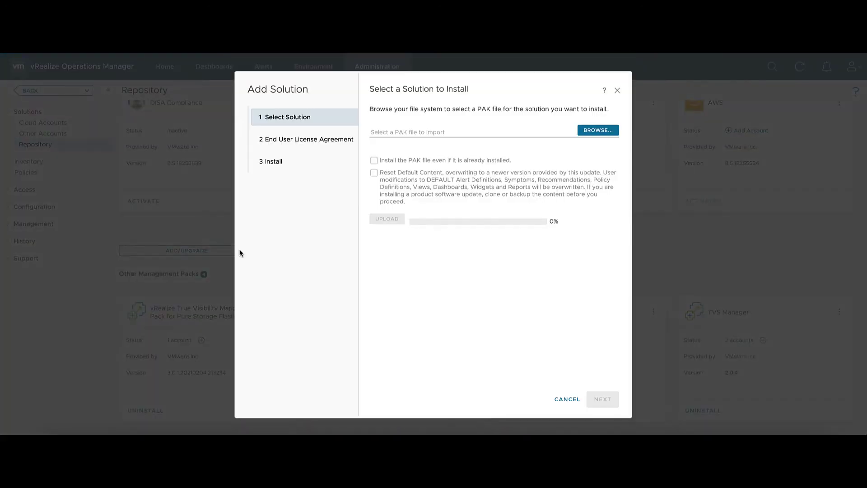
Select the file LenovoCompute-7.0_4.0.4_b20210201.185528.pak from the Downloads folder and upload it as the solution to install
click(593, 131)
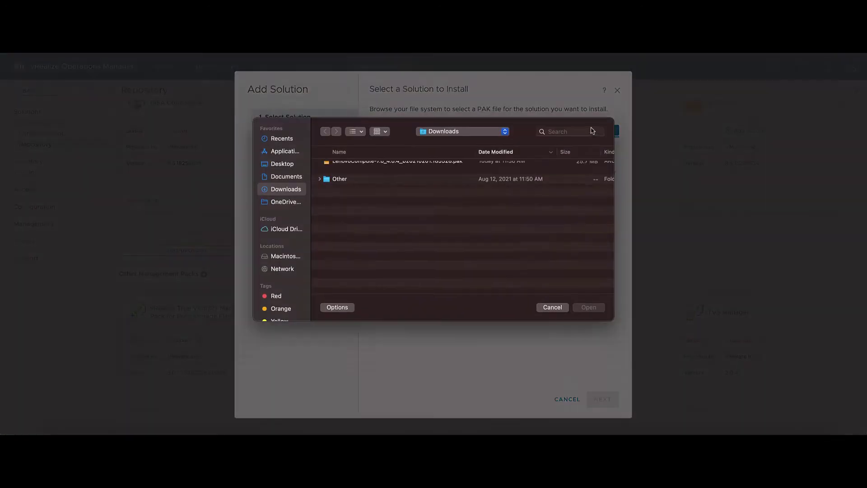
click(422, 167)
double_click(422, 167)
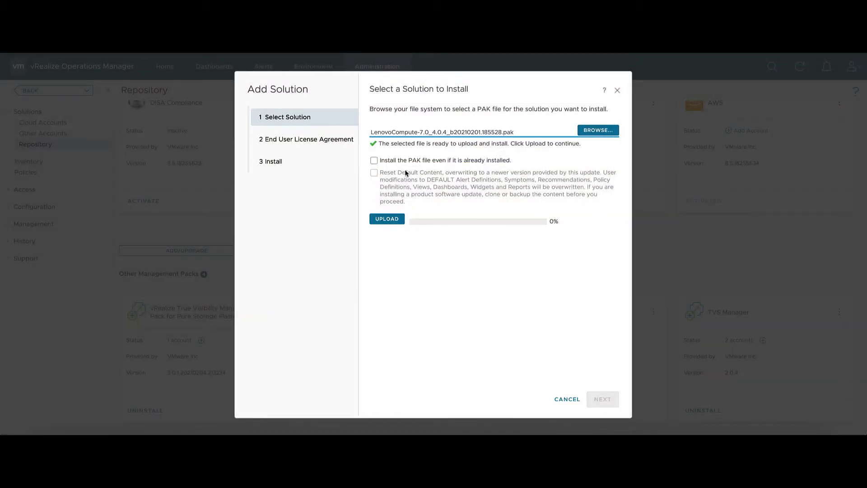
click(393, 219)
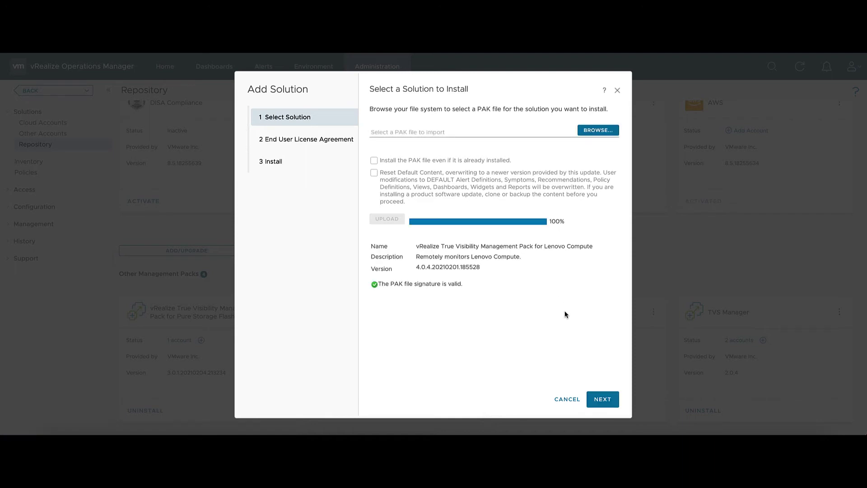
Accept the end user license agreement and complete the Lenovo Compute management pack installation
click(599, 399)
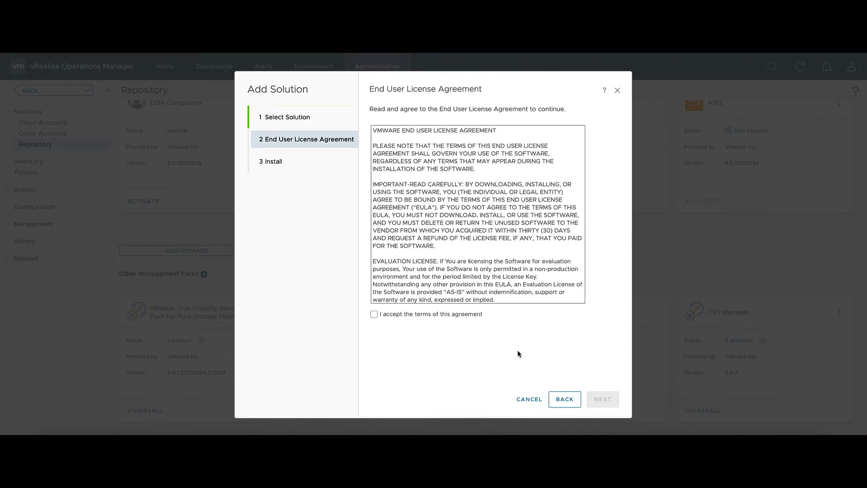
click(463, 316)
click(604, 399)
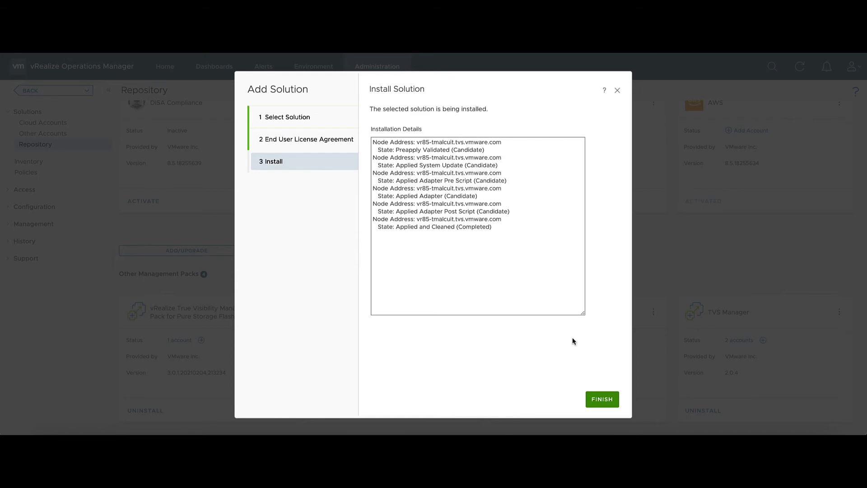
click(603, 401)
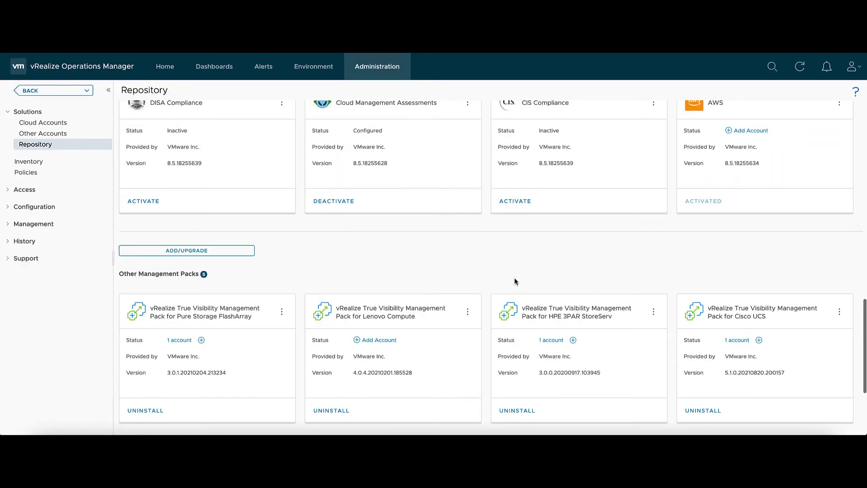
Start a new account for the Lenovo Compute management pack, named Lenovo Adapter, with host 10.50.72.207
scroll(315, 230, down, 3)
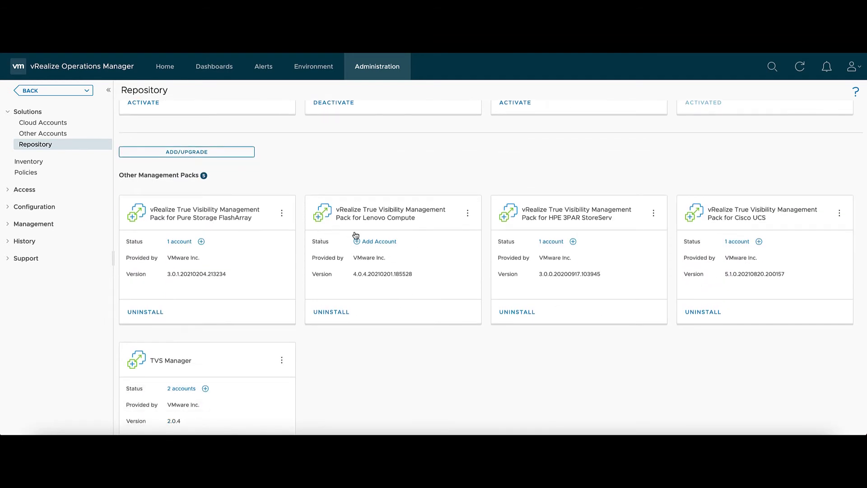
click(379, 242)
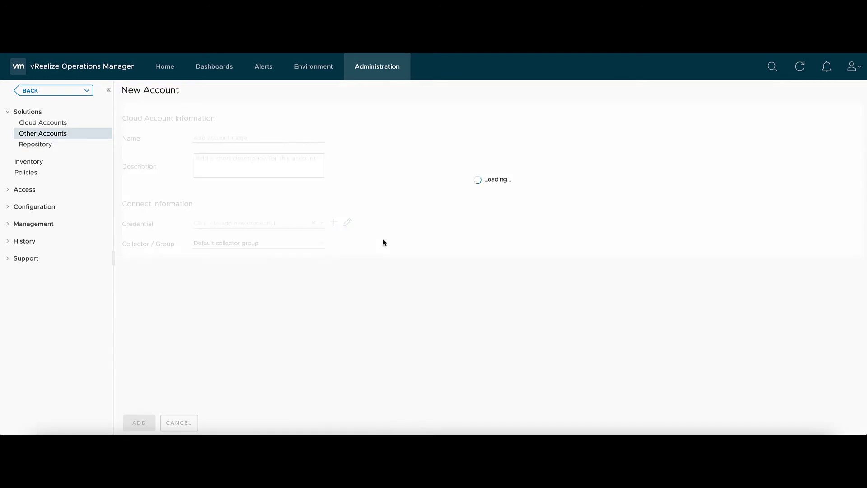
click(273, 135)
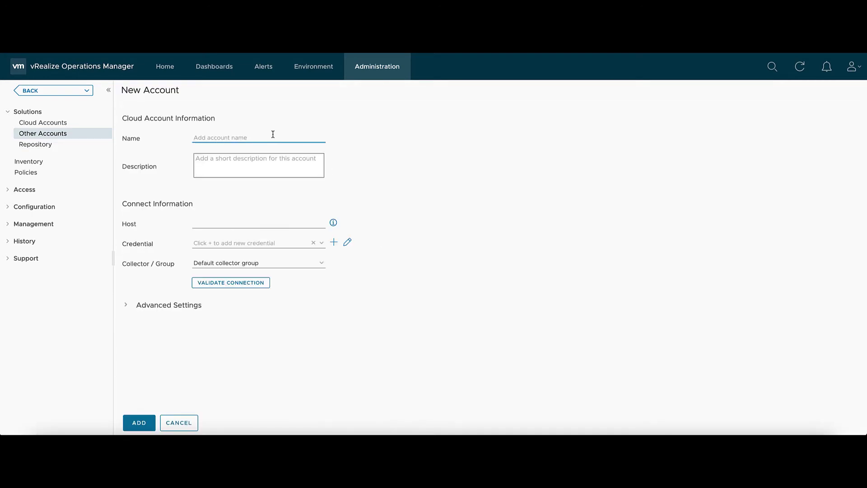
text(Lenovo Adapter)
click(245, 224)
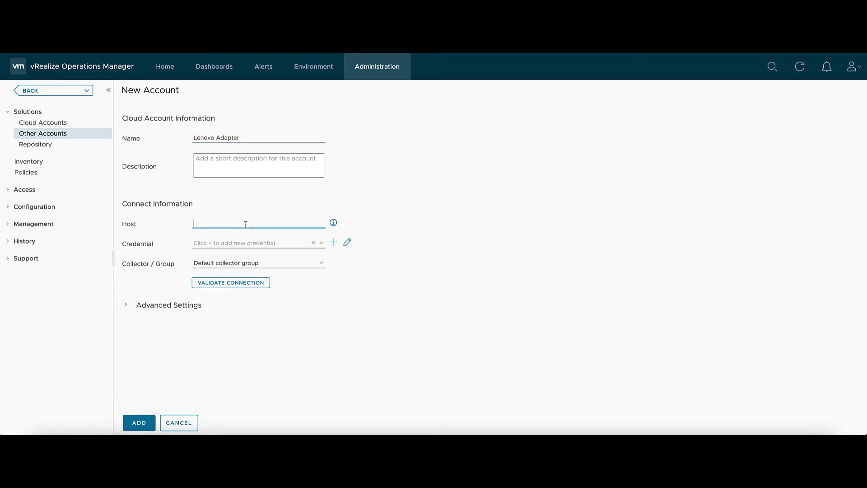
key(ctrl+v)
Create a credential for the account named "lenovo lpu" with username lenovolpu and the account password
click(334, 244)
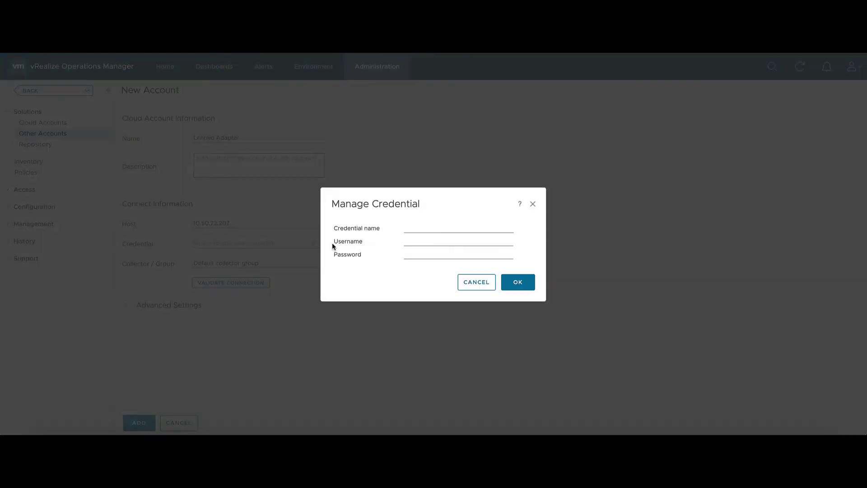
click(466, 227)
text(lenovo lpu)
key(Tab)
text(lenovol)
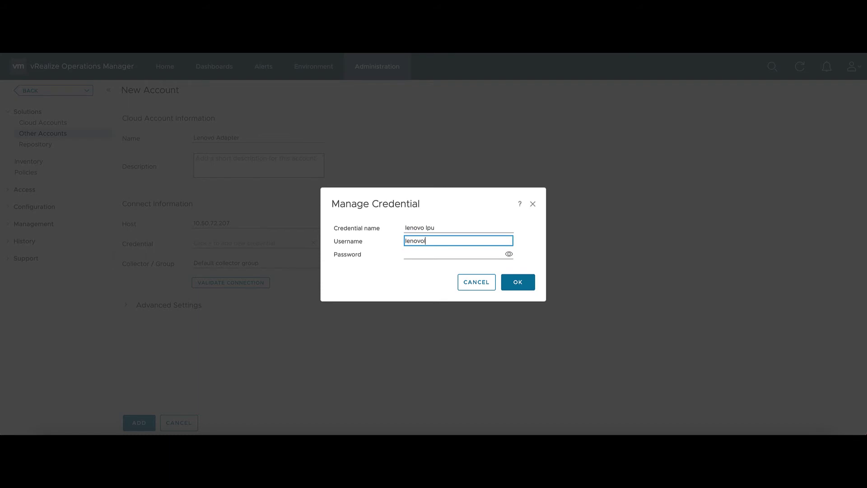
text(pu)
key(Tab)
text(**)
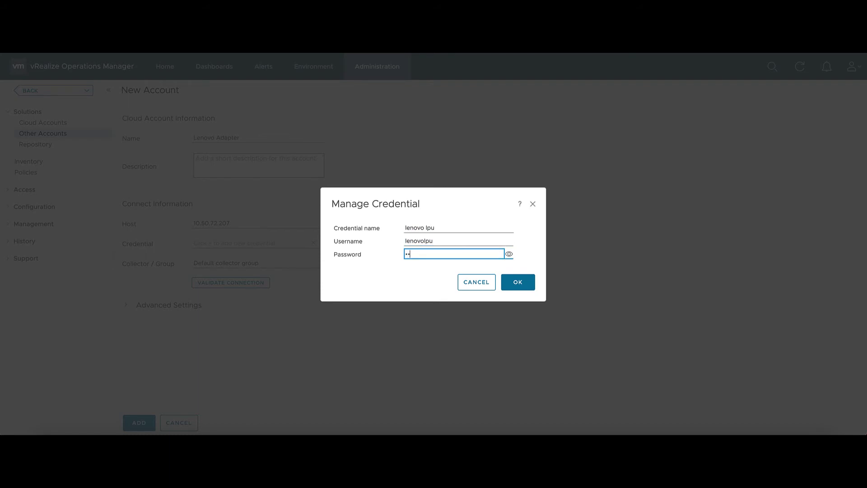
text(******)
click(519, 288)
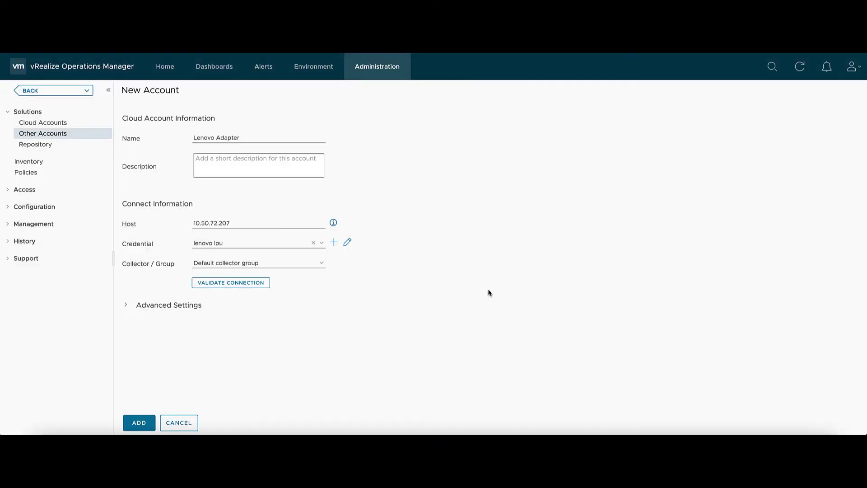
Validate and add the Lenovo Adapter account after checking its advanced settings, and refresh the accounts list
click(126, 305)
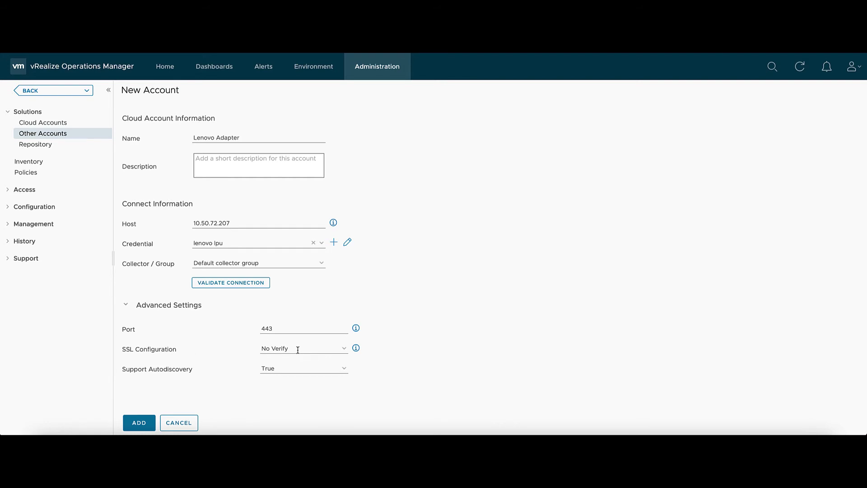
click(241, 282)
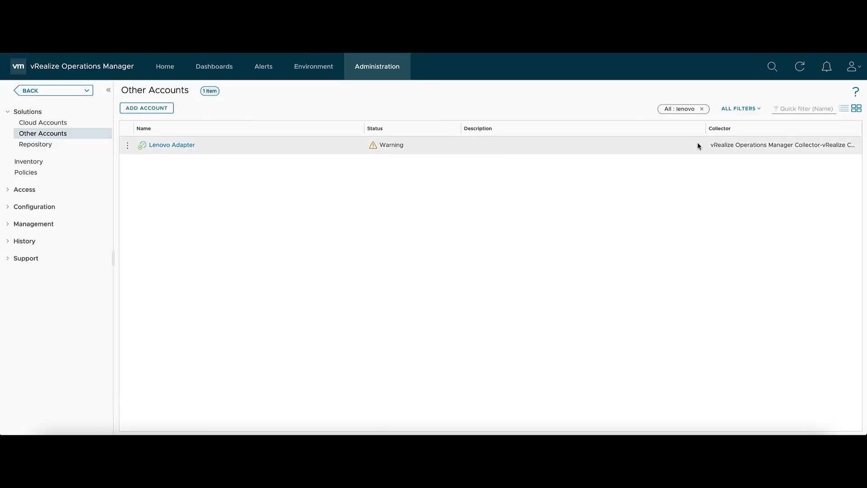
click(801, 69)
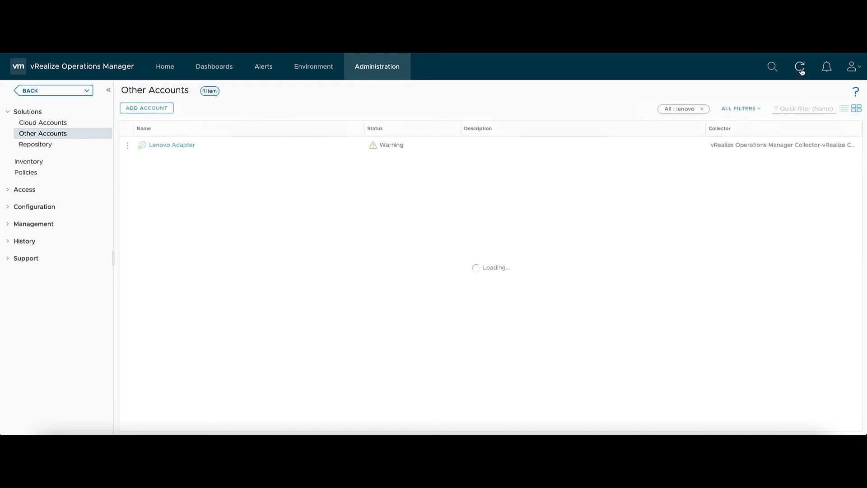